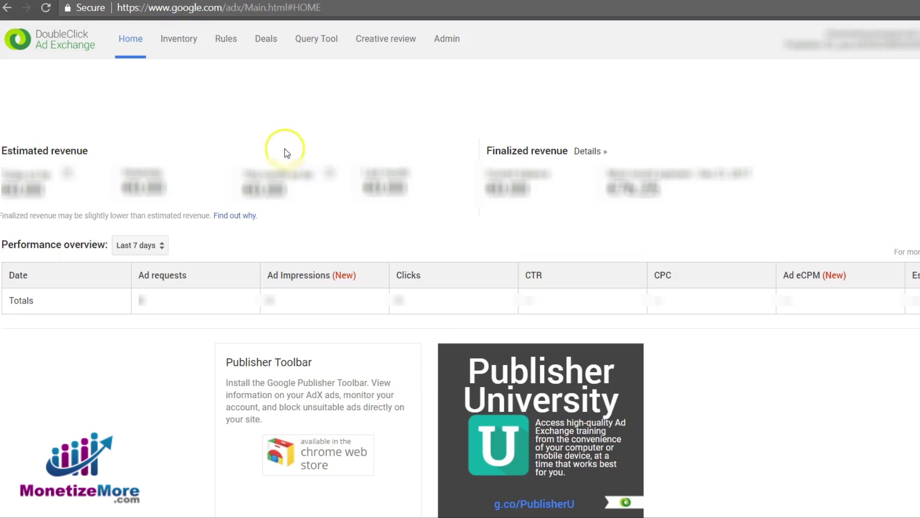
# Step: Go to Rules › Blocking and start a new display blocking rule
pyautogui.click(226, 46)
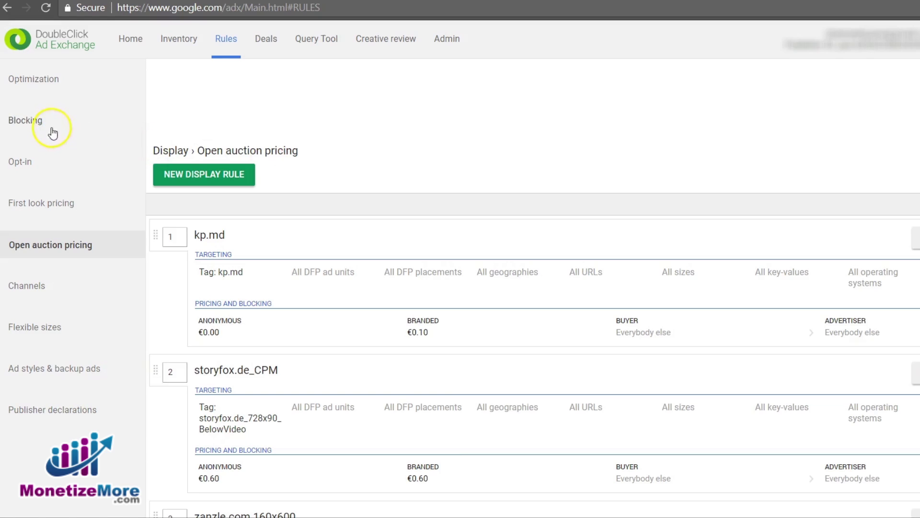
pyautogui.click(35, 129)
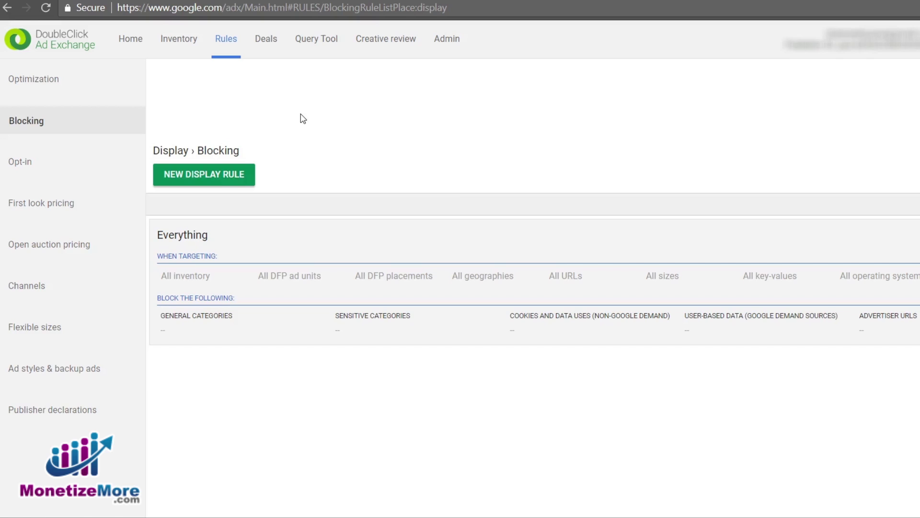
pyautogui.click(237, 175)
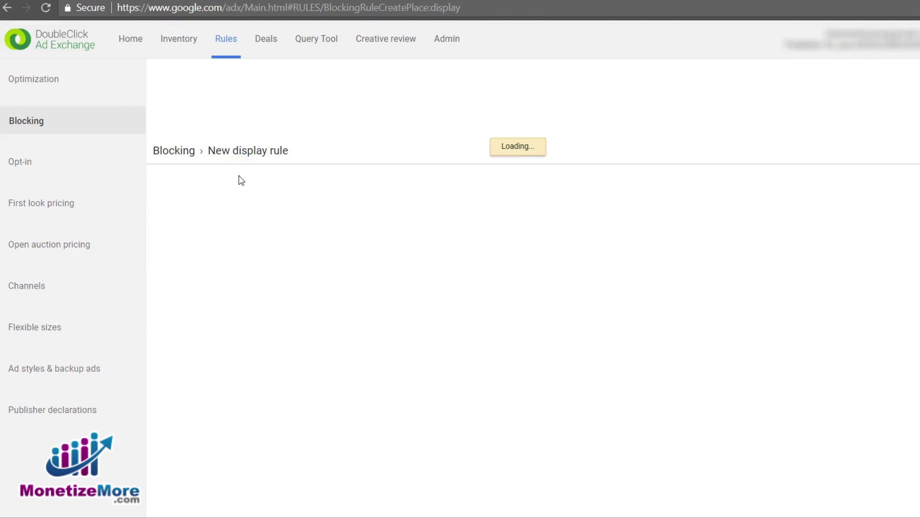
# Step: Name the new display blocking rule 'Non-Dating Ads Only'
pyautogui.click(307, 185)
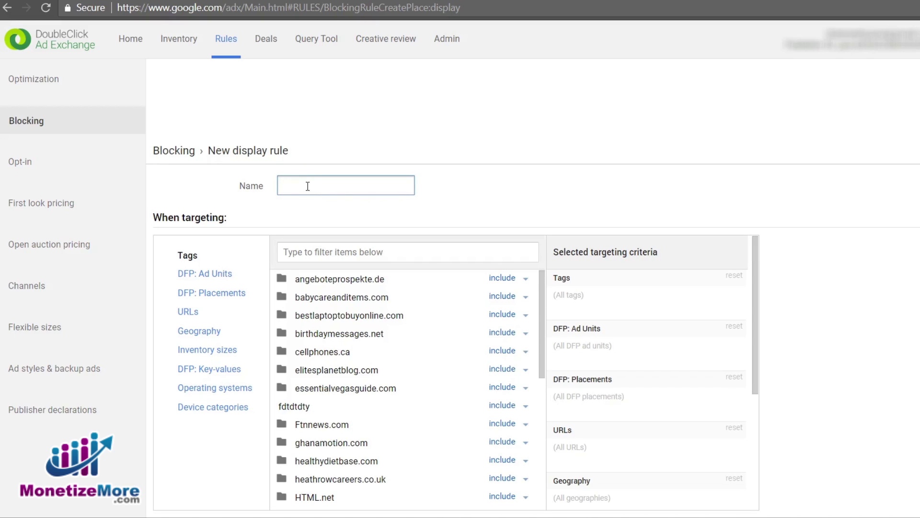
pyautogui.write('Non-Dating Ads Only')
pyautogui.click(456, 201)
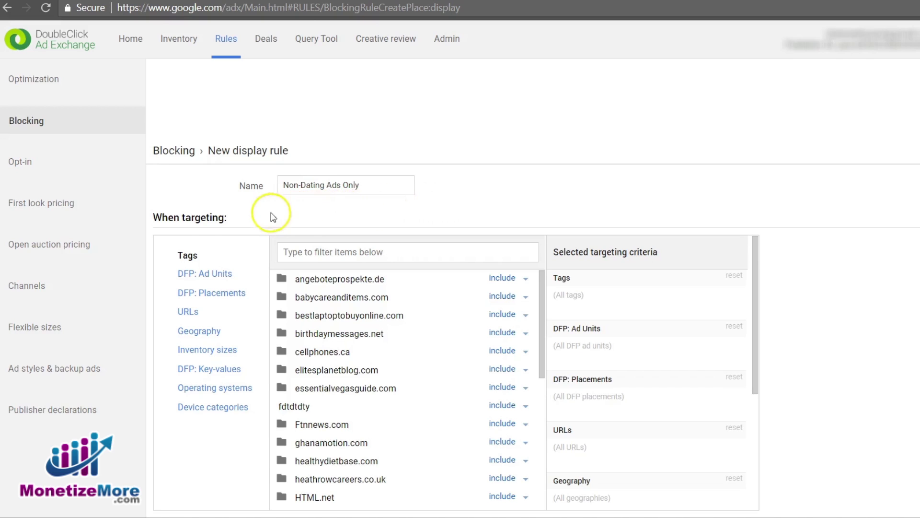
pyautogui.doubleClick(202, 218)
pyautogui.click(202, 218)
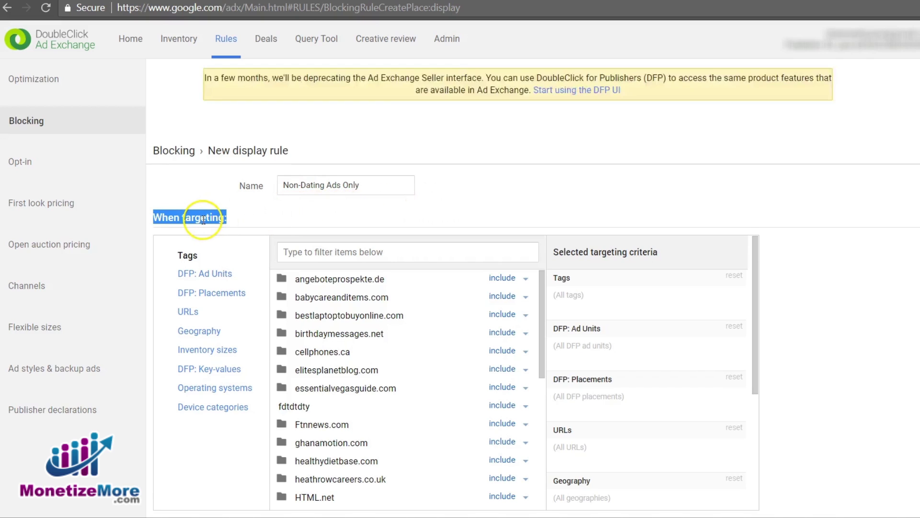
pyautogui.scroll(-1, 204, 218)
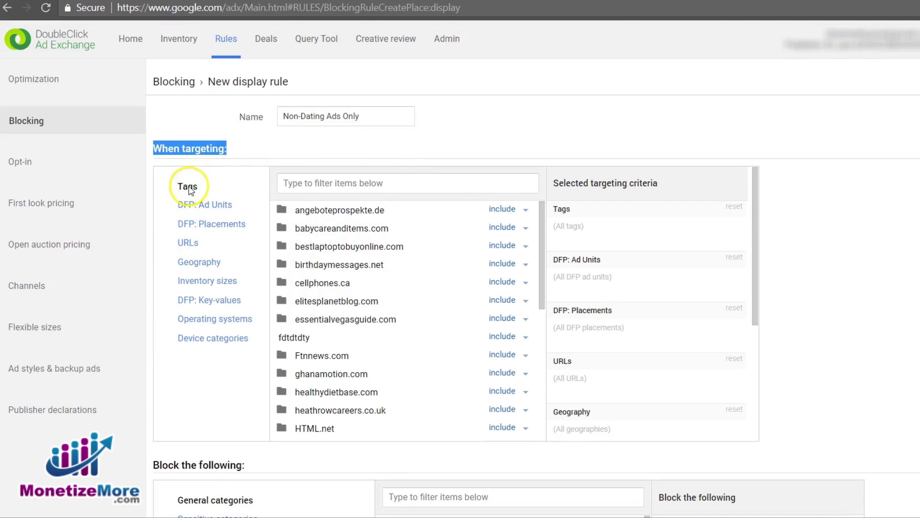
pyautogui.click(208, 181)
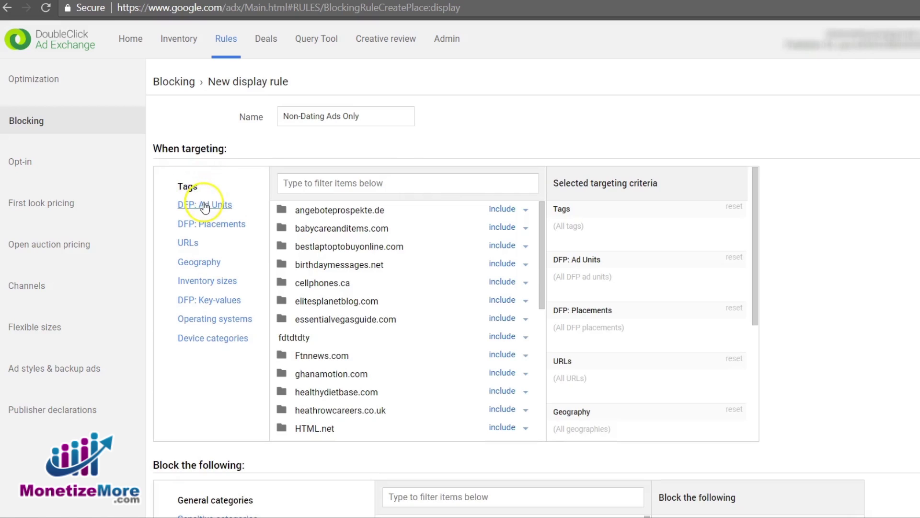
pyautogui.click(212, 228)
pyautogui.click(199, 264)
pyautogui.click(199, 281)
pyautogui.click(199, 302)
pyautogui.click(200, 319)
pyautogui.click(203, 339)
# Step: Include Germany in the rule's Geography targeting
pyautogui.click(207, 265)
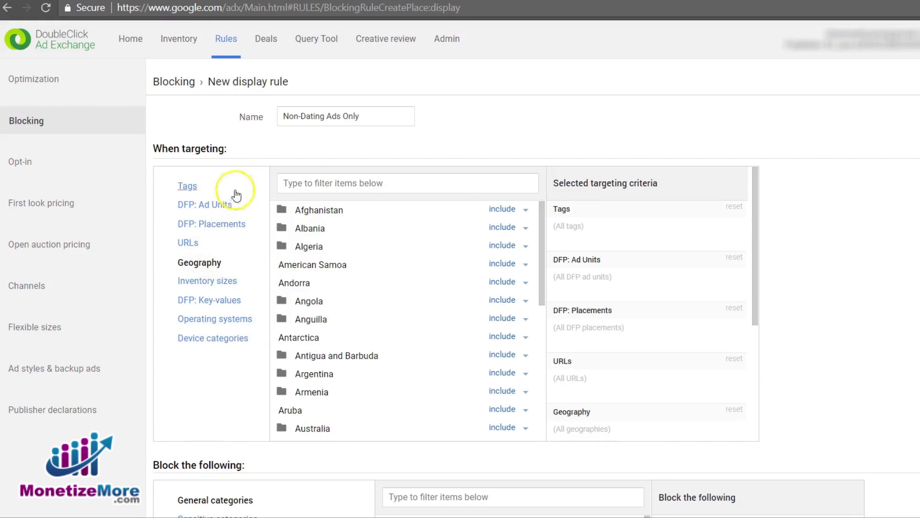
pyautogui.click(312, 182)
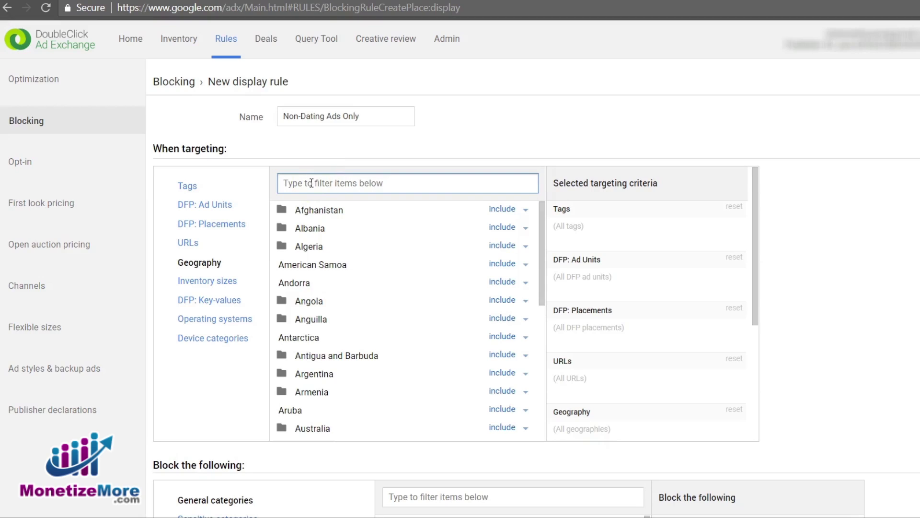
pyautogui.write('Germa')
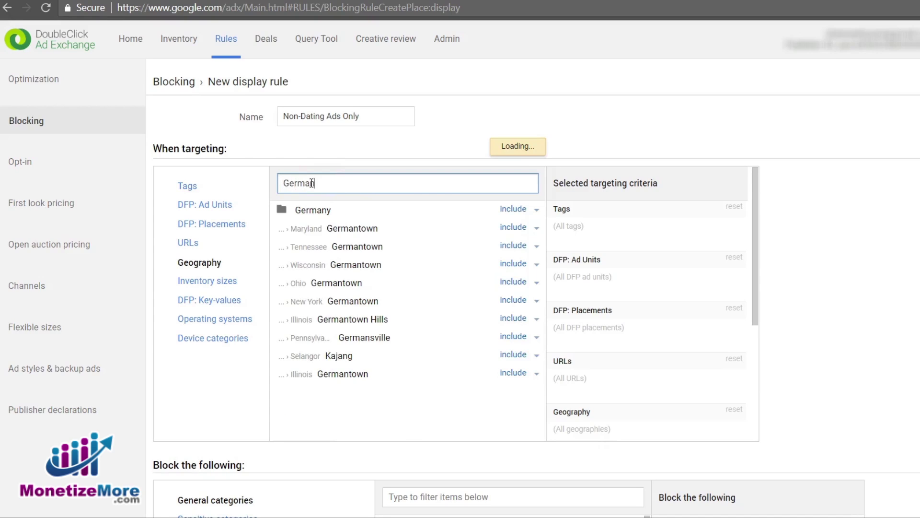
pyautogui.write('ny')
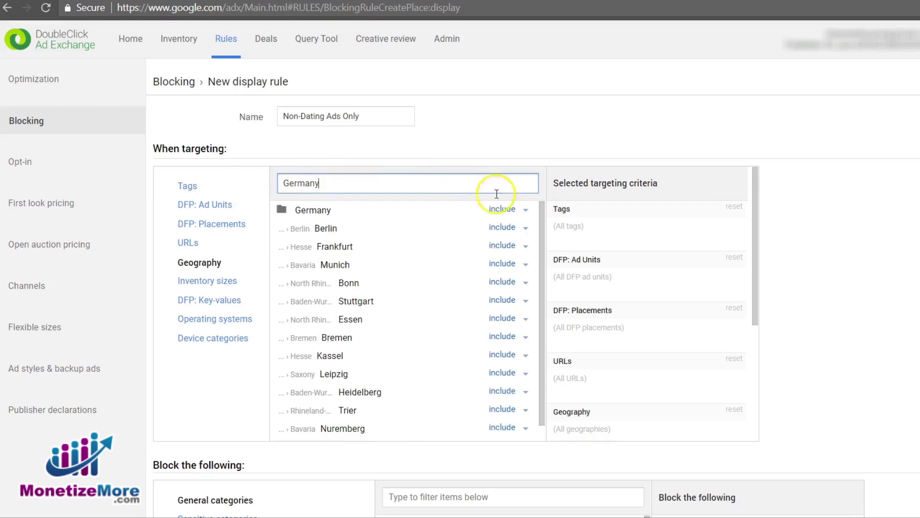
pyautogui.click(502, 213)
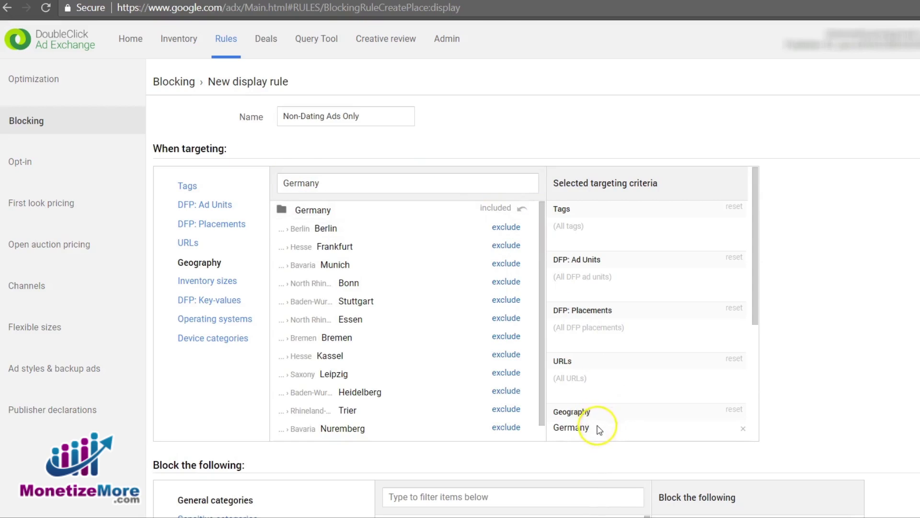
# Step: Point out Germany in the rule's selected targeting criteria
pyautogui.moveTo(599, 429); pyautogui.dragTo(553, 411)
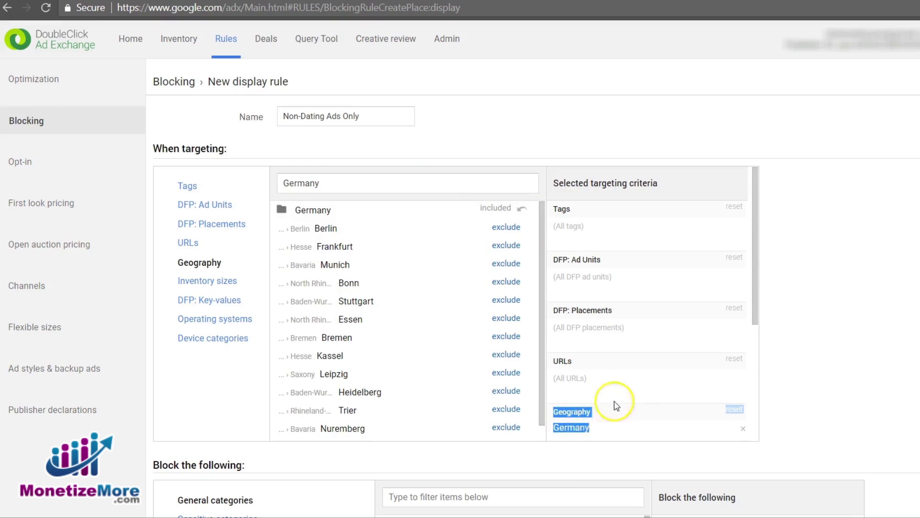
pyautogui.scroll(-2, 616, 361)
pyautogui.scroll(-2, 620, 361)
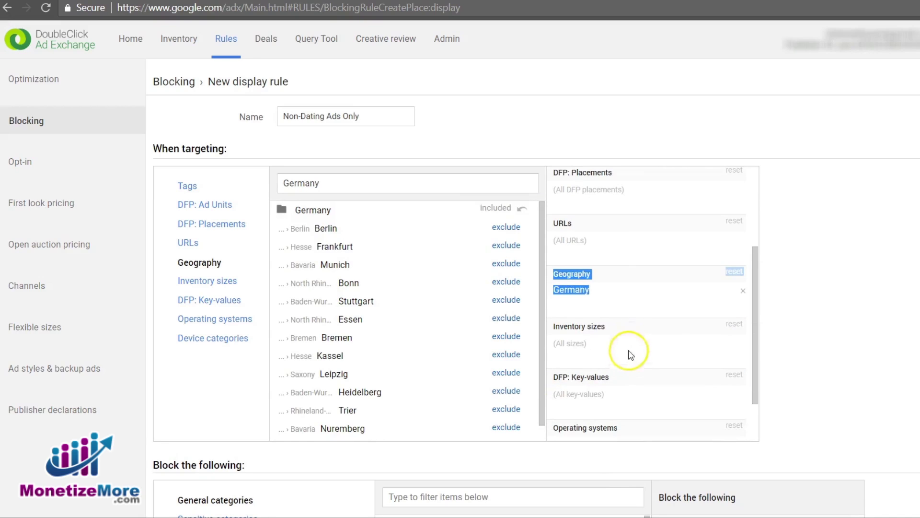
pyautogui.click(639, 297)
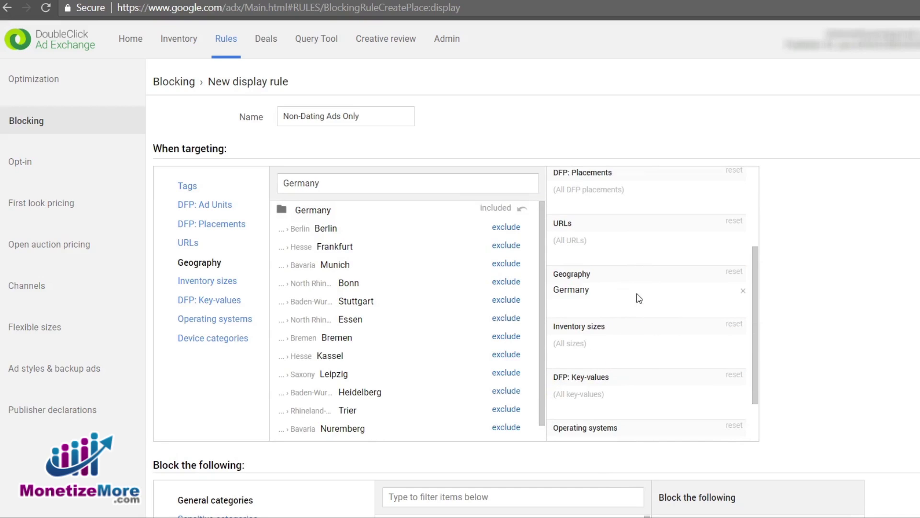
pyautogui.scroll(4, 639, 297)
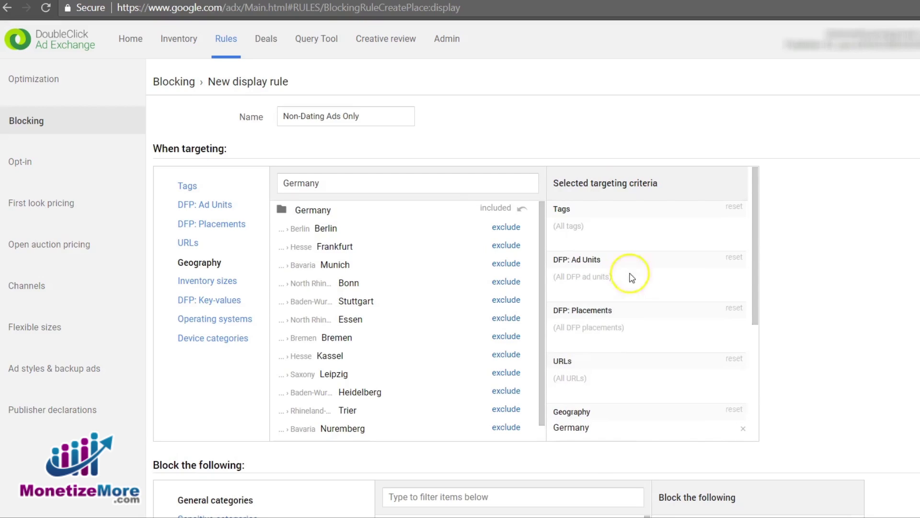
pyautogui.doubleClick(609, 183)
pyautogui.click(596, 183)
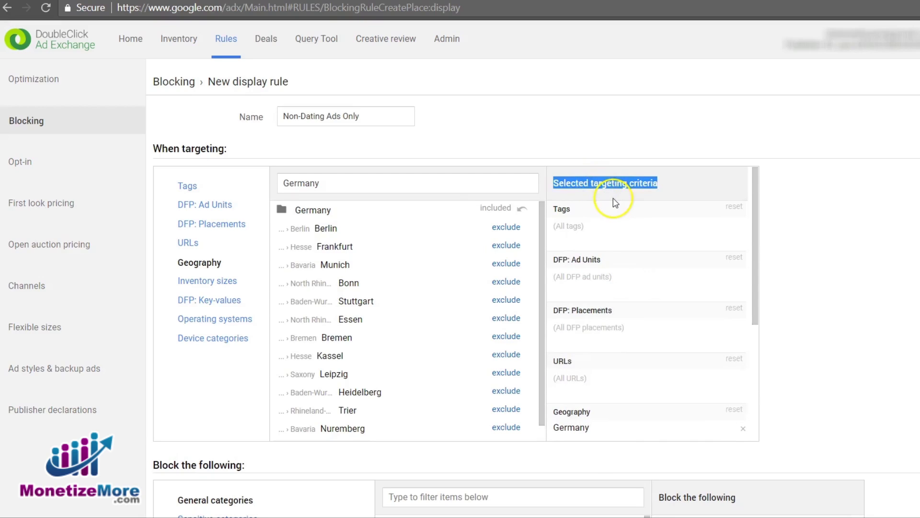
pyautogui.click(608, 198)
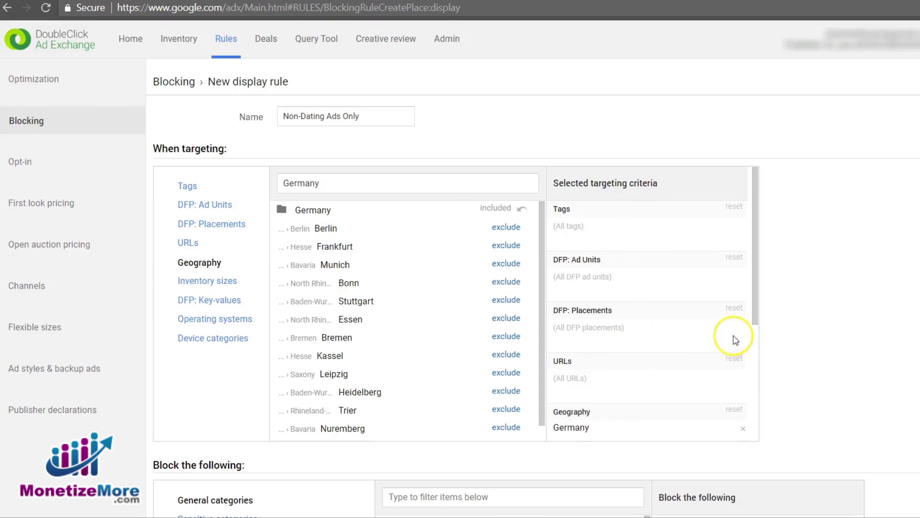
# Step: Show the Sensitive categories list under Block the following, including Dating, Politics and Religion
pyautogui.scroll(-2, 844, 317)
pyautogui.scroll(-5, 846, 318)
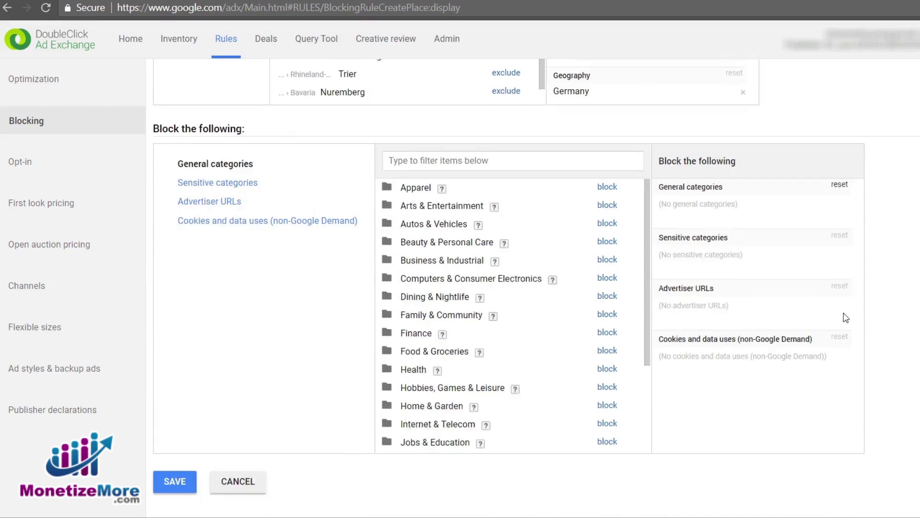
pyautogui.scroll(-1, 840, 318)
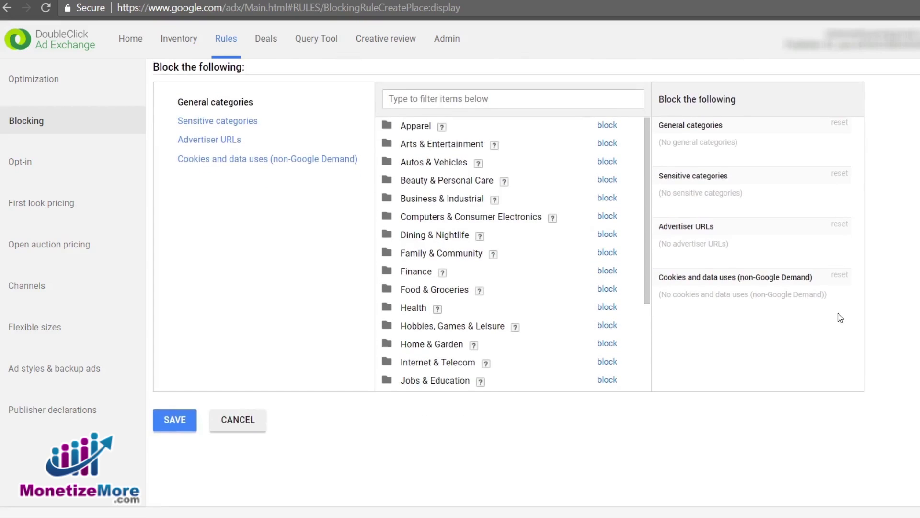
pyautogui.scroll(1, 840, 318)
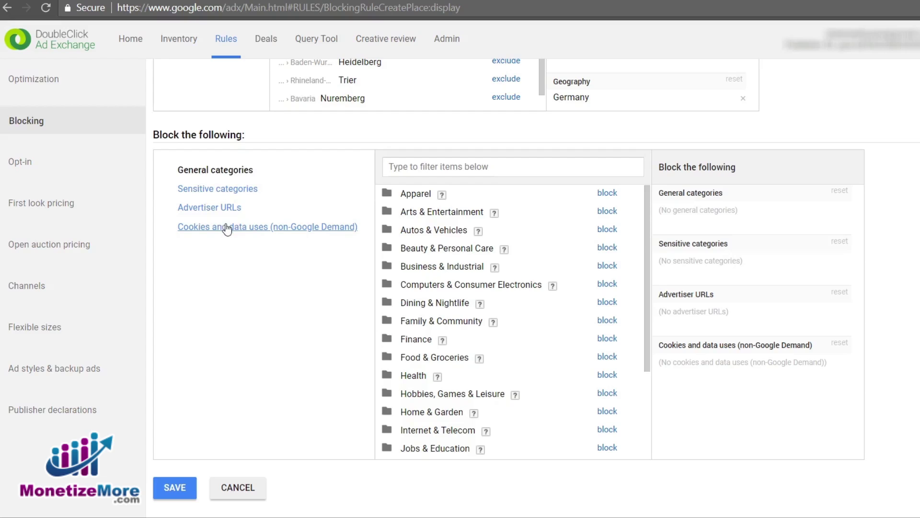
pyautogui.click(204, 277)
pyautogui.click(182, 194)
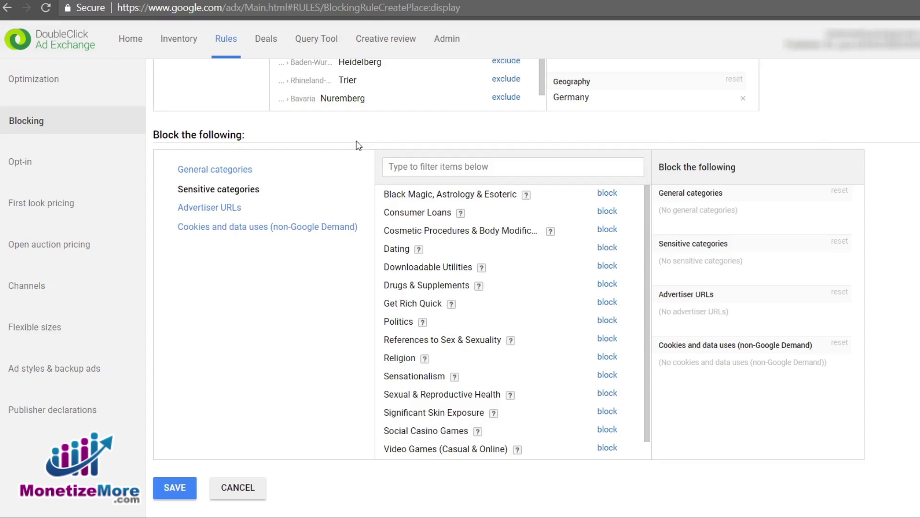
# Step: Block the Dating sensitive category and point out the blocked entry
pyautogui.click(595, 253)
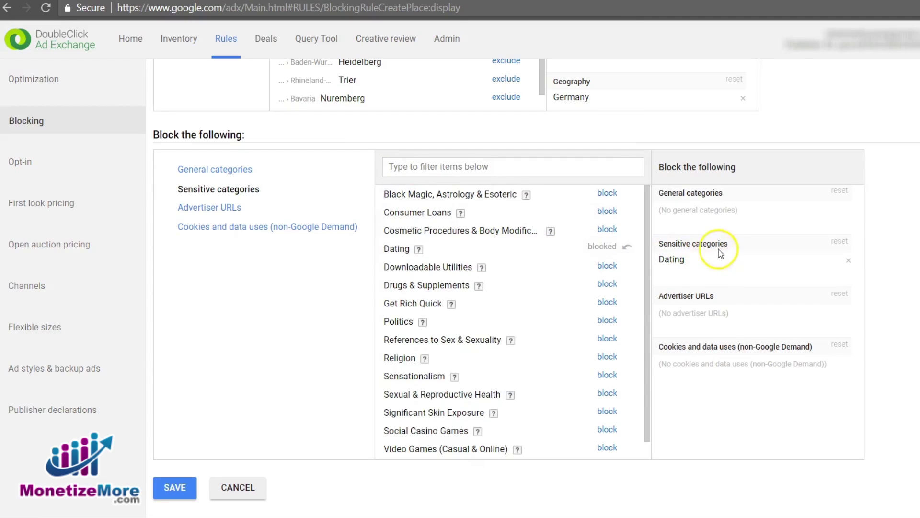
pyautogui.moveTo(700, 263); pyautogui.dragTo(674, 244)
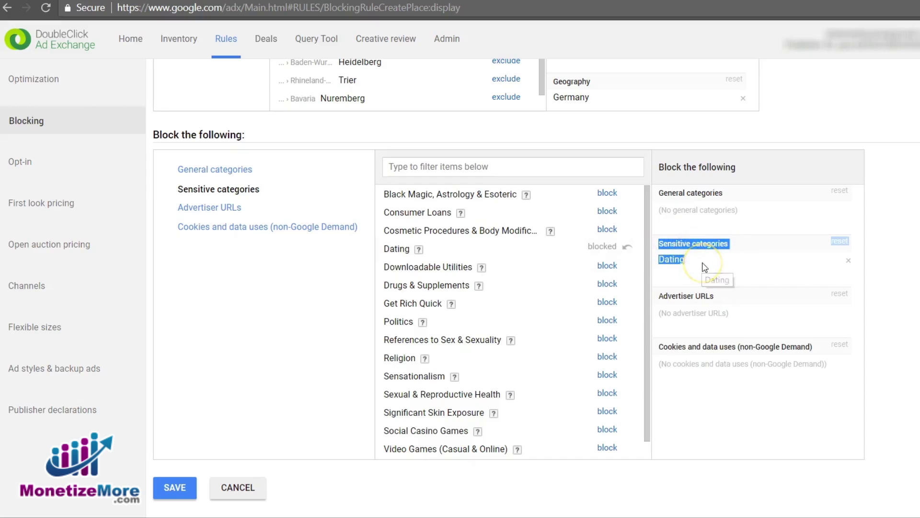
pyautogui.click(704, 277)
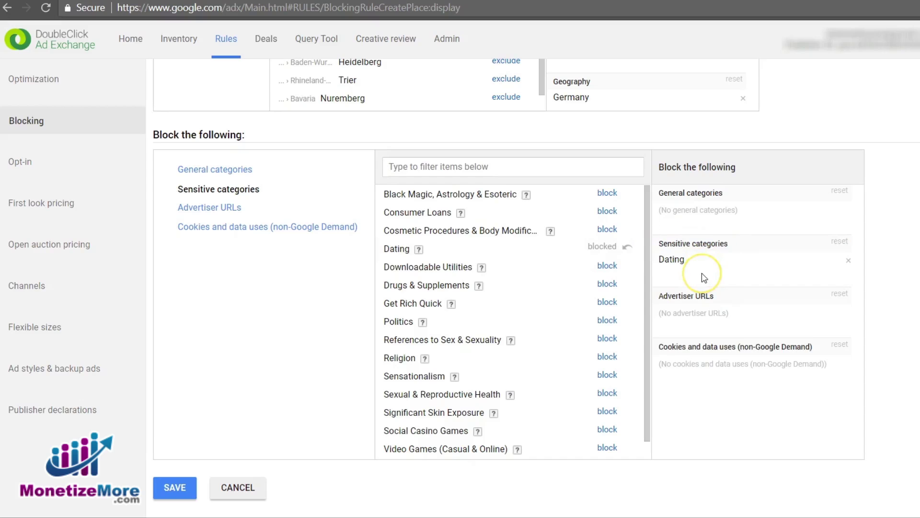